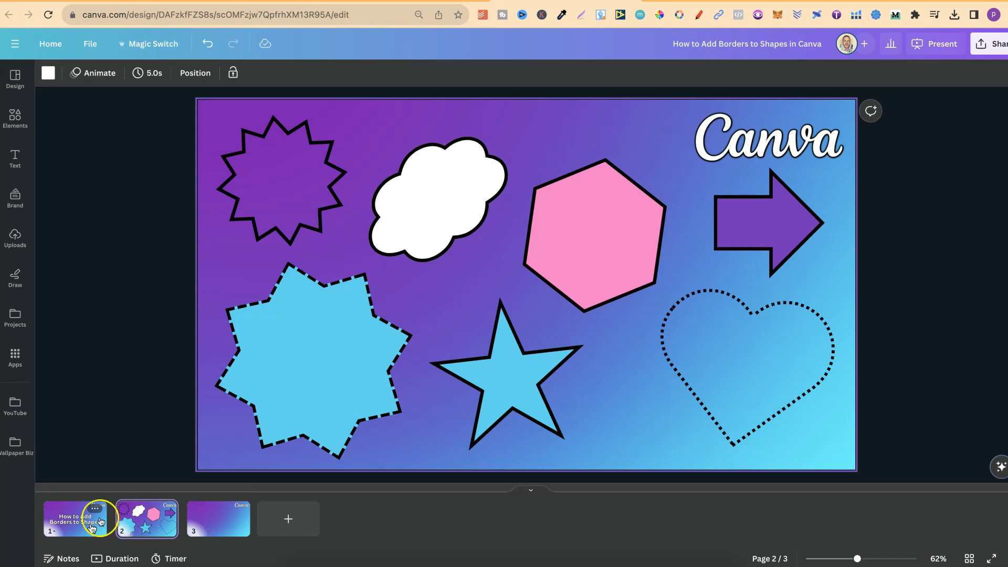
left_click(315, 376)
left_click(494, 387)
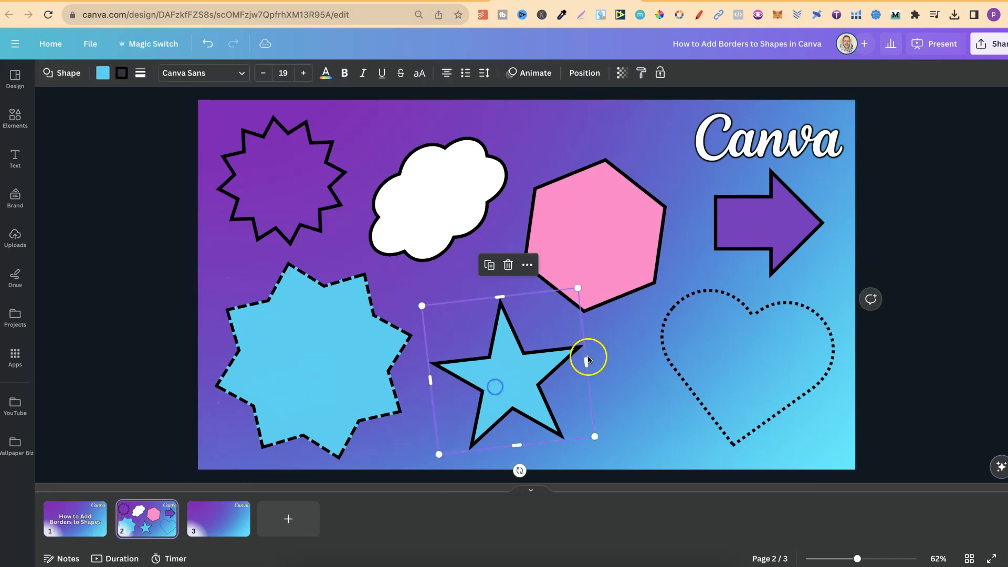
left_click(709, 349)
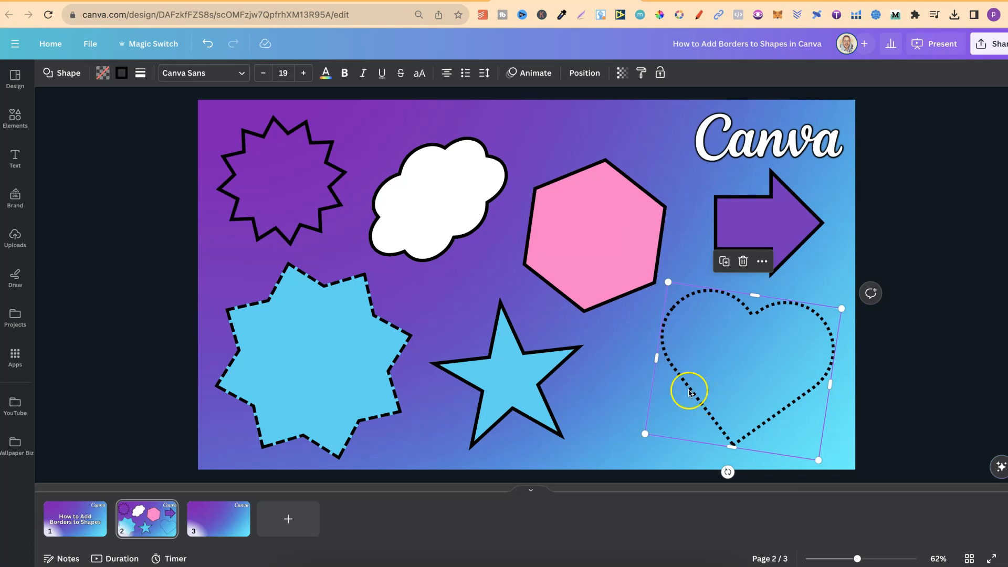
Open page 3 and add a heart from the full Shapes collection in Elements
left_click(217, 521)
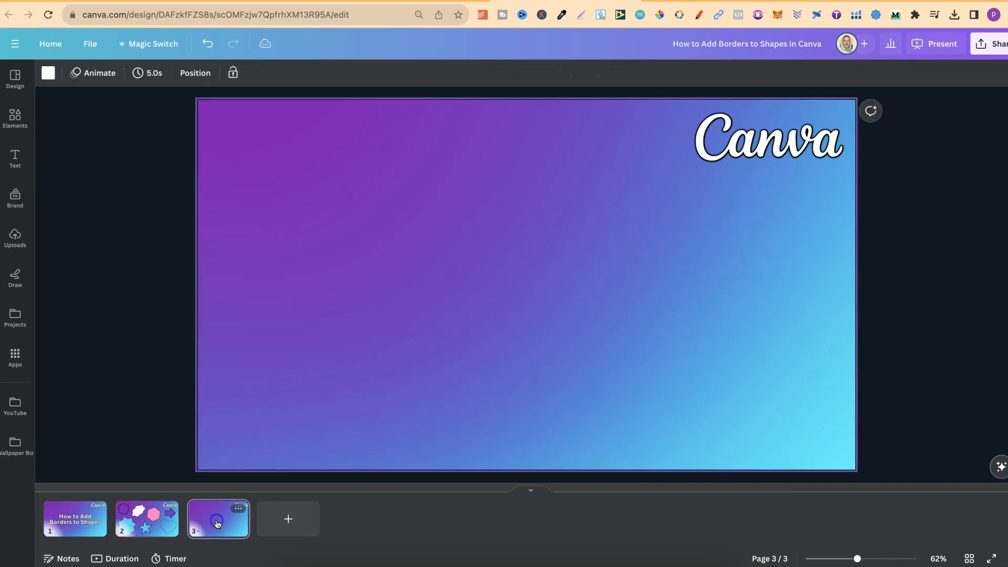
left_click(15, 115)
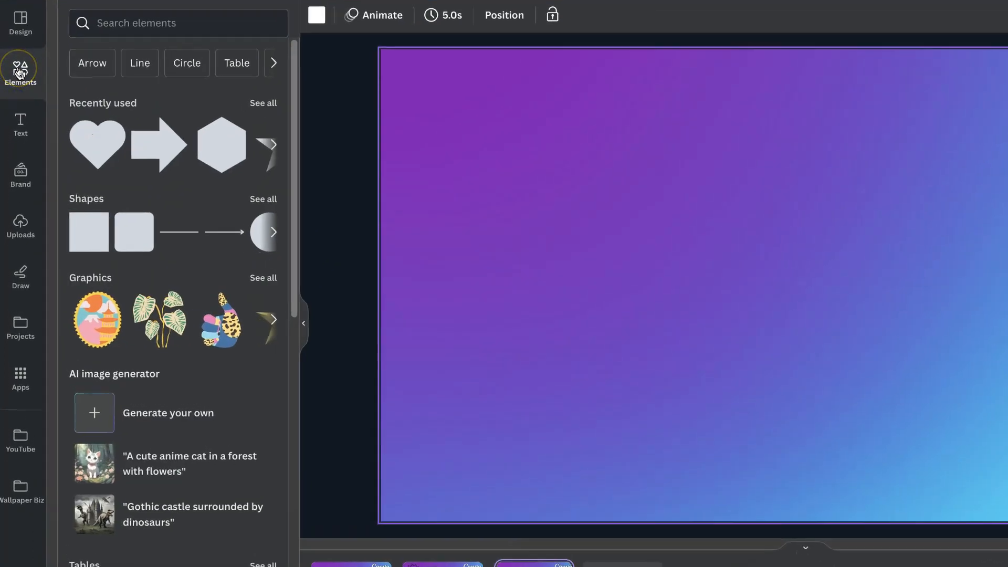
left_click(195, 21)
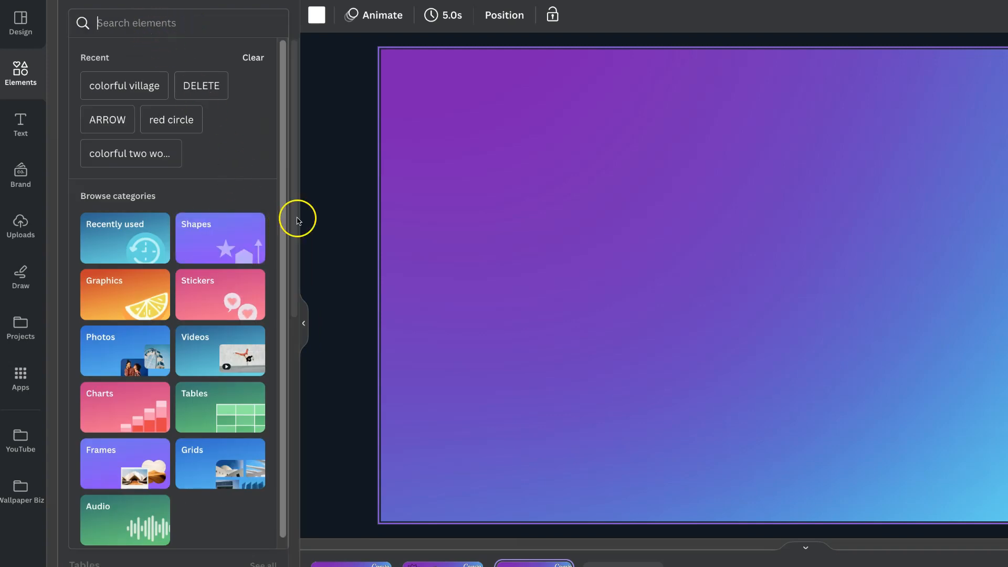
left_click(285, 566)
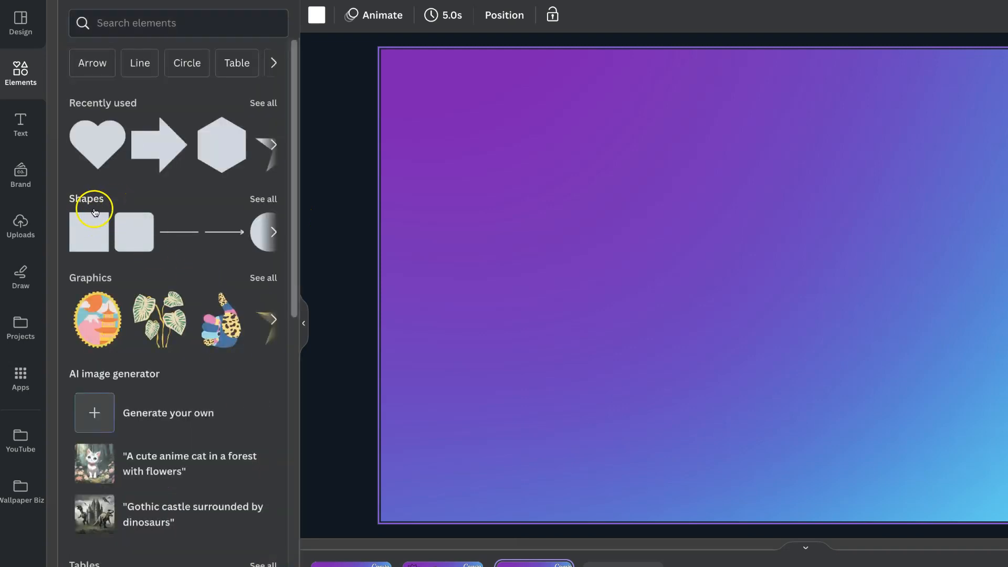
left_click(264, 199)
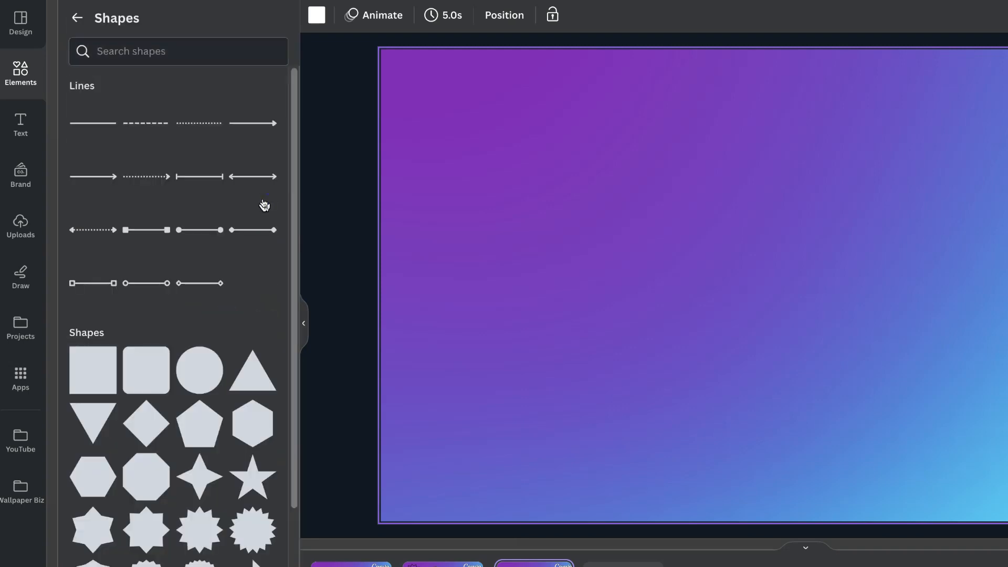
scroll(194, 372, "down", 5)
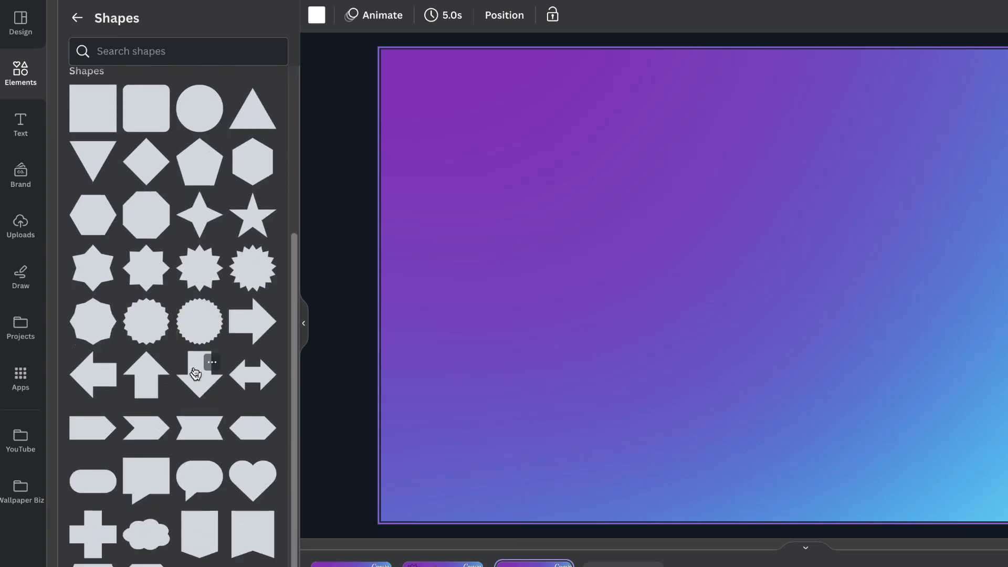
scroll(206, 425, "down", 2)
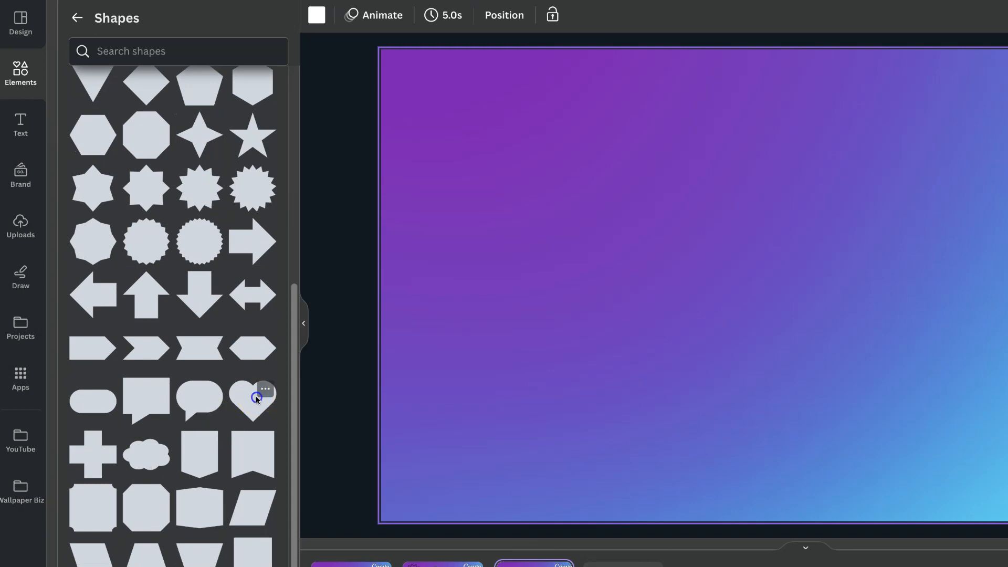
left_click(247, 413)
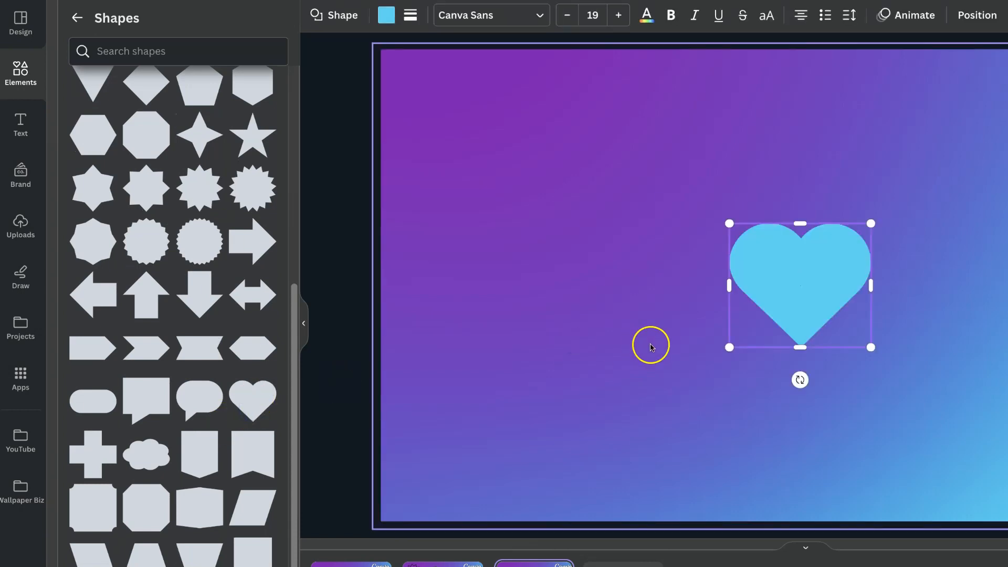
Enlarge the heart to most of the page height and move it into the left half of the page
left_click_drag(727, 350, 534, 474)
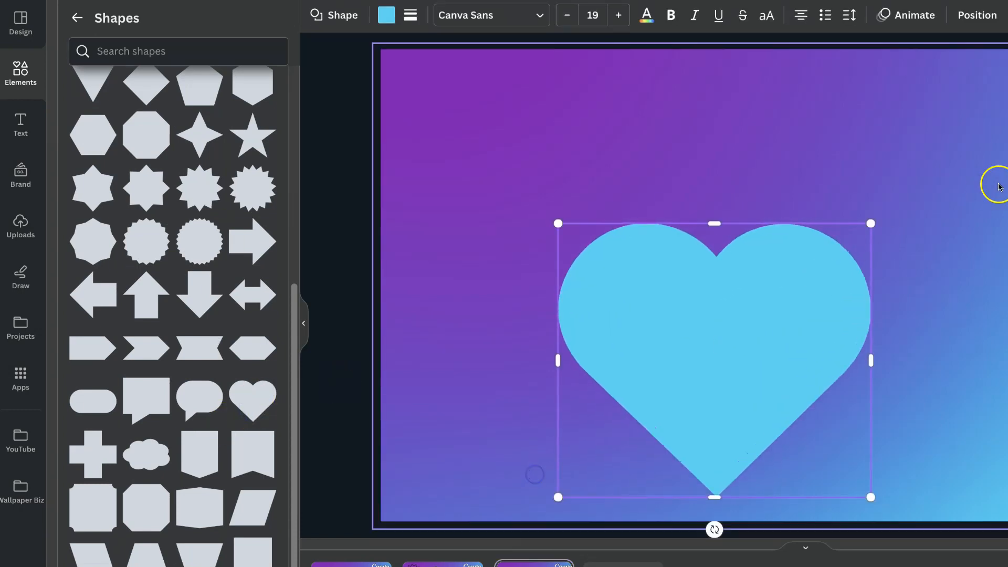
left_click_drag(869, 225, 976, 145)
left_click_drag(869, 247, 735, 206)
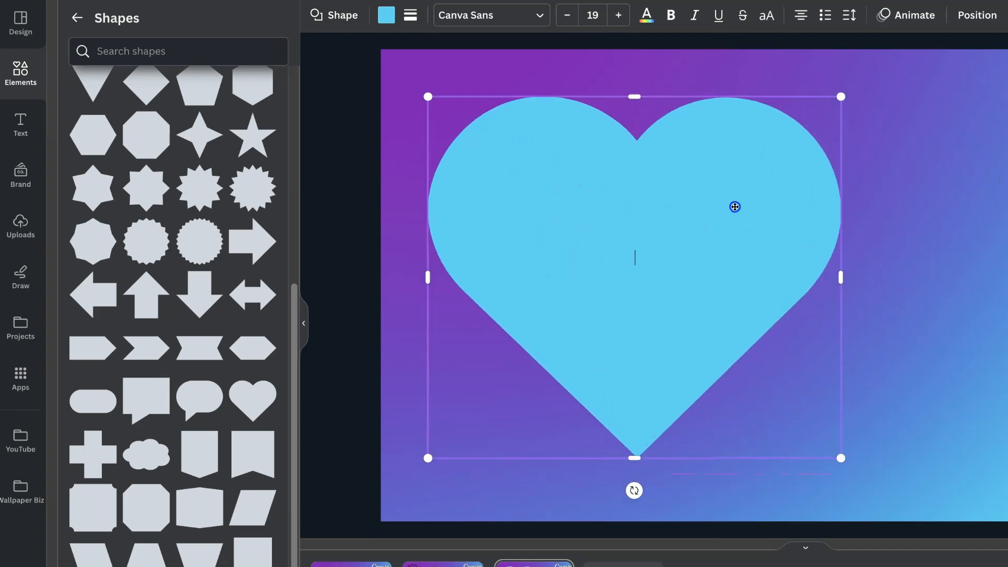
Add a solid border to the heart with a border weight of 20
left_click(412, 17)
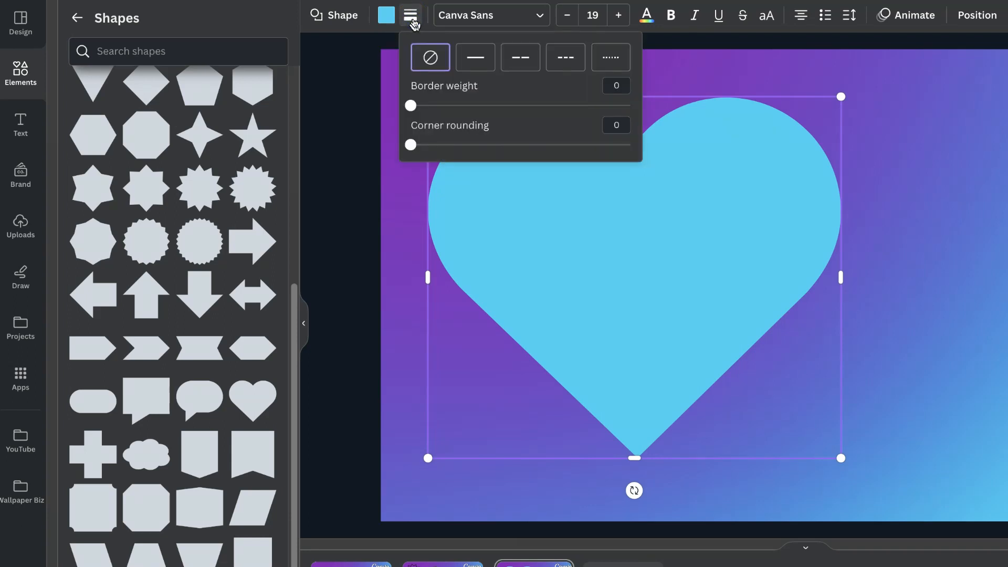
left_click(474, 59)
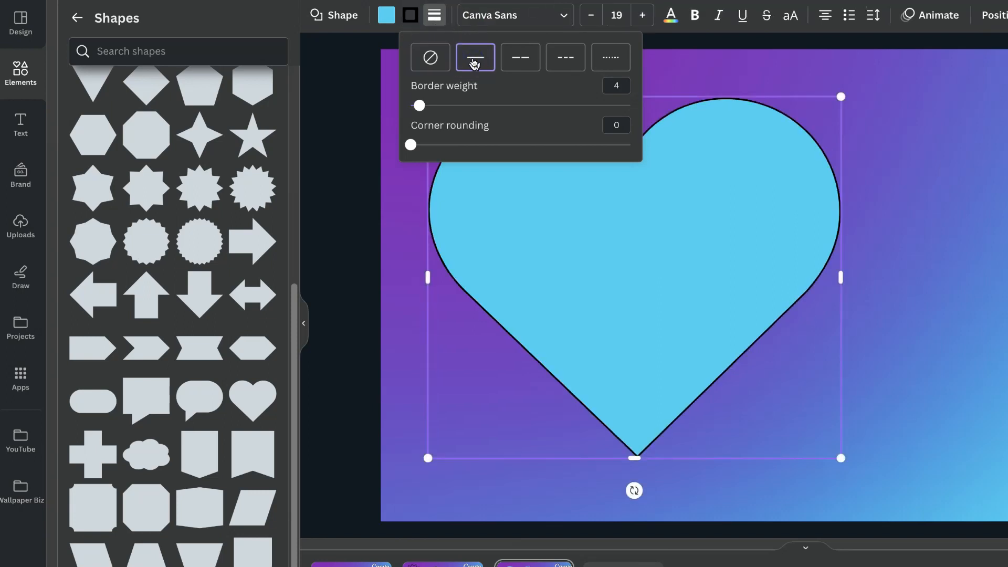
left_click_drag(419, 106, 455, 106)
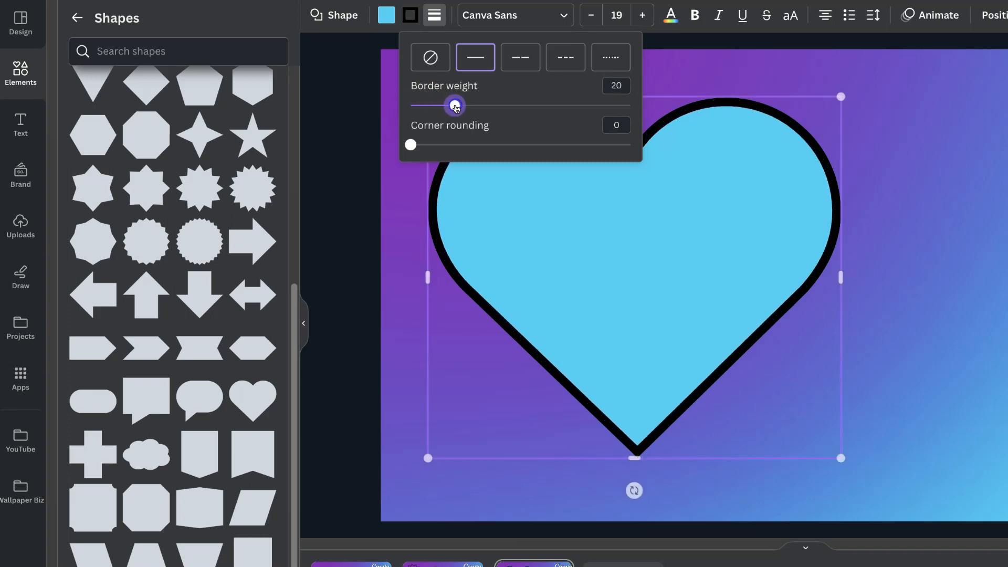
Try a corner rounding of 3 on the heart and reset it to 0
left_click(417, 146)
left_click_drag(418, 148, 417, 145)
left_click(492, 202)
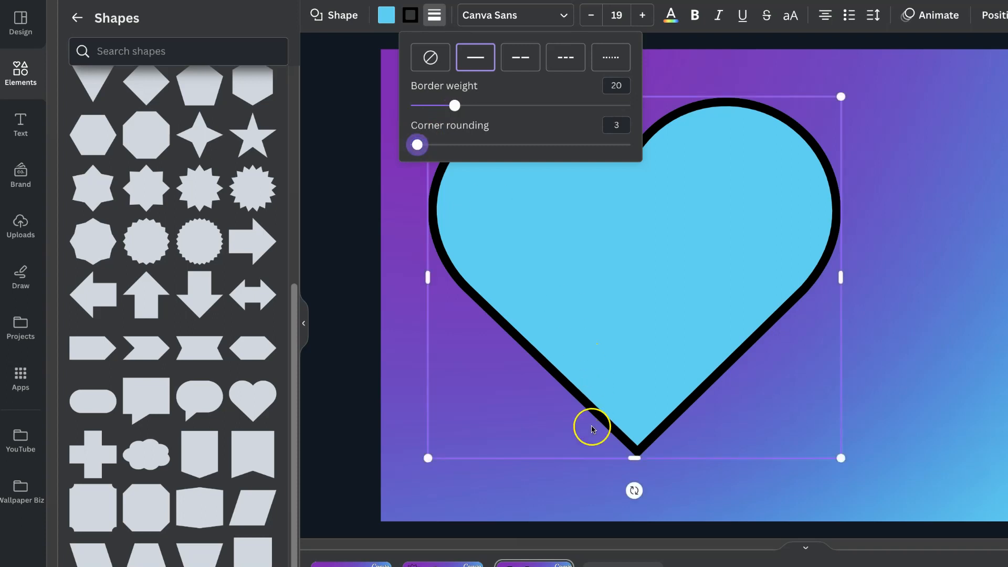
mouse_move(426, 148)
left_mouse_down()
mouse_move(555, 147)
mouse_move(410, 145)
left_mouse_up()
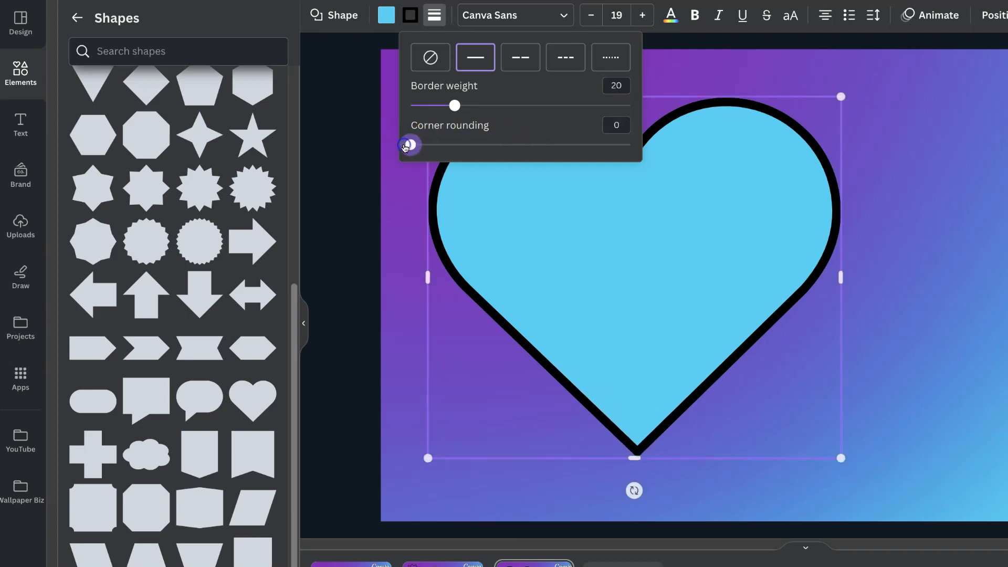
Try both dashed border styles on the heart and settle on the dotted style
left_click(524, 63)
left_click(567, 60)
left_click(603, 61)
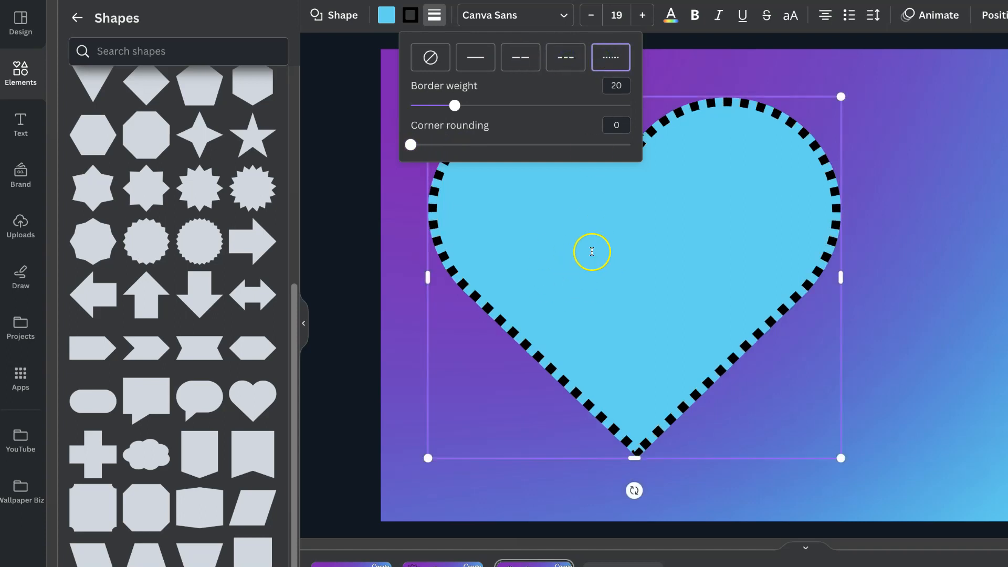
Try no fill color on the heart, followed by several gradient fills, ending with the purple-to-turquoise gradient
left_click(387, 18)
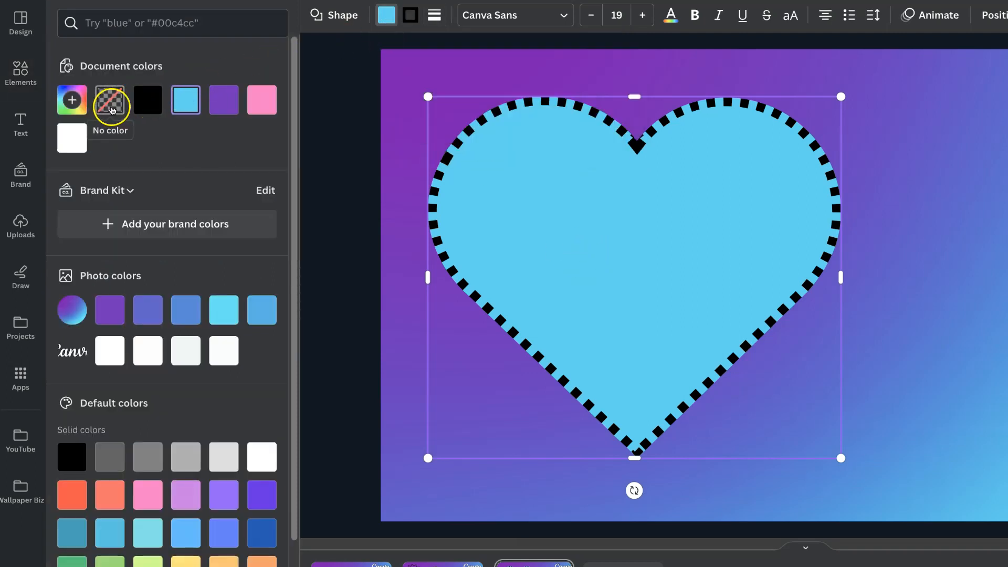
left_click(109, 102)
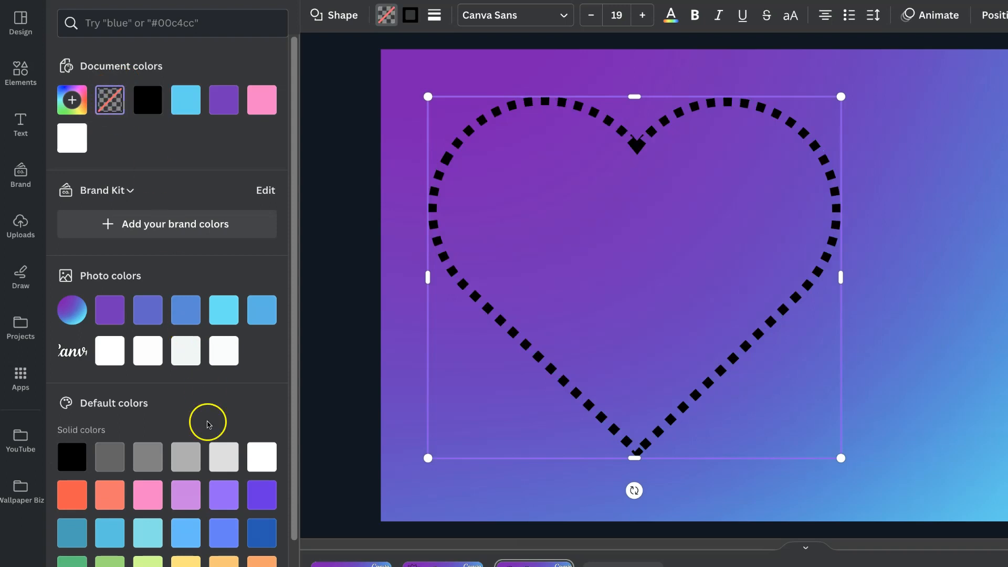
scroll(207, 419, "down", 3)
left_click(147, 503)
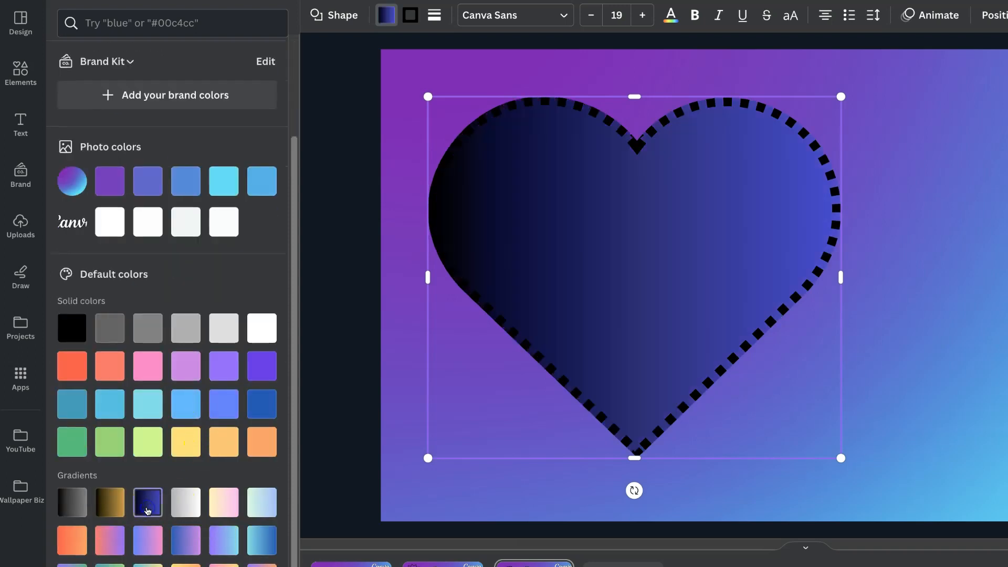
left_click(185, 540)
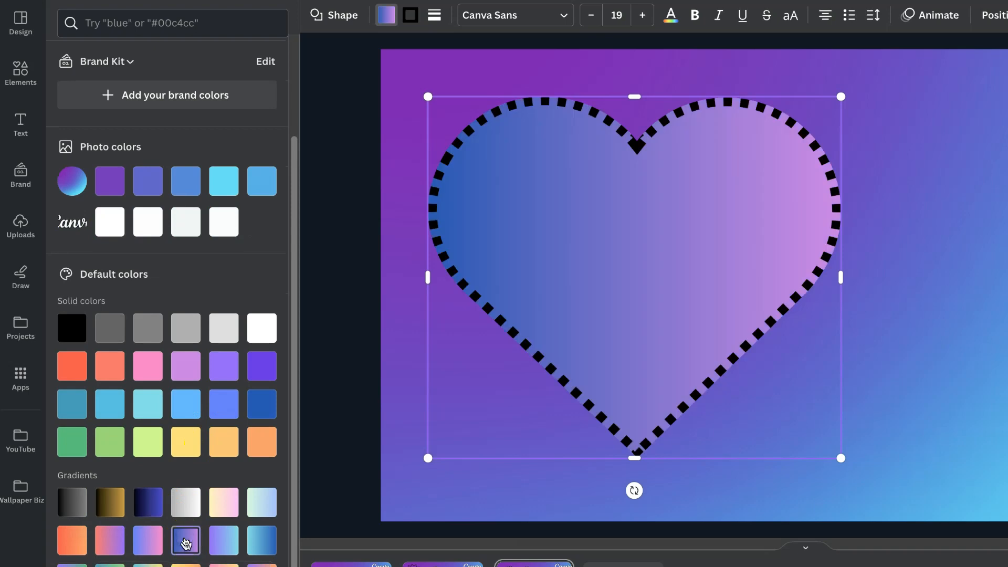
left_click(227, 543)
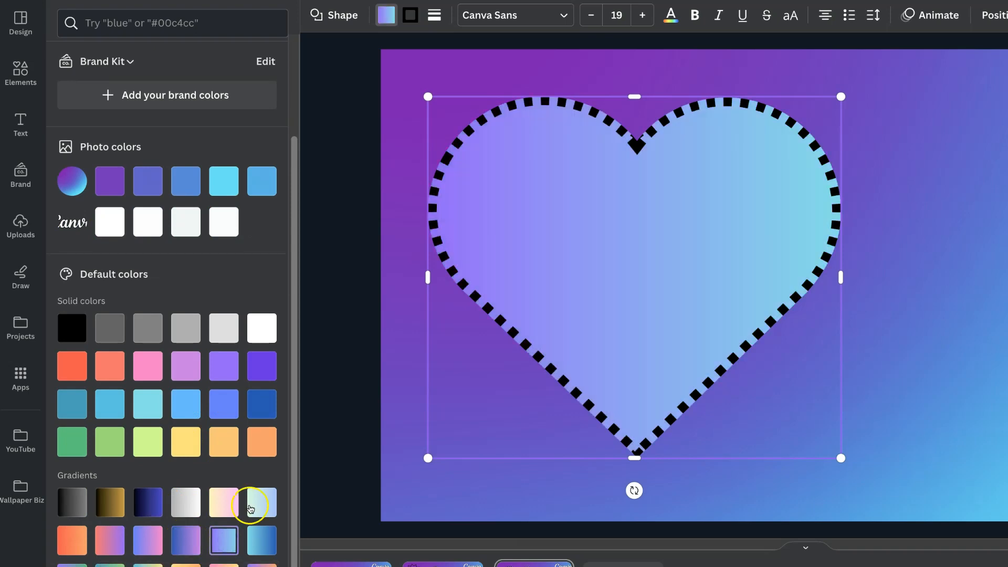
Try light blue, purple and pink as the heart's border color and return it to black
left_click(416, 20)
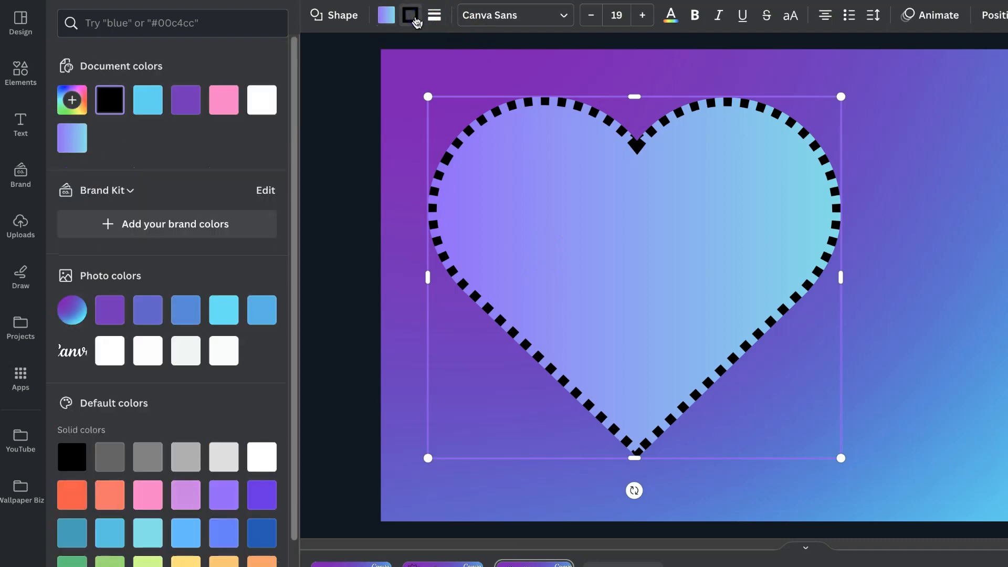
left_click(145, 102)
left_click(187, 108)
left_click(221, 101)
left_click(110, 99)
Try yellow-to-orange and pink-to-yellow gradients on the heart's border and set it back to black
left_click(192, 353)
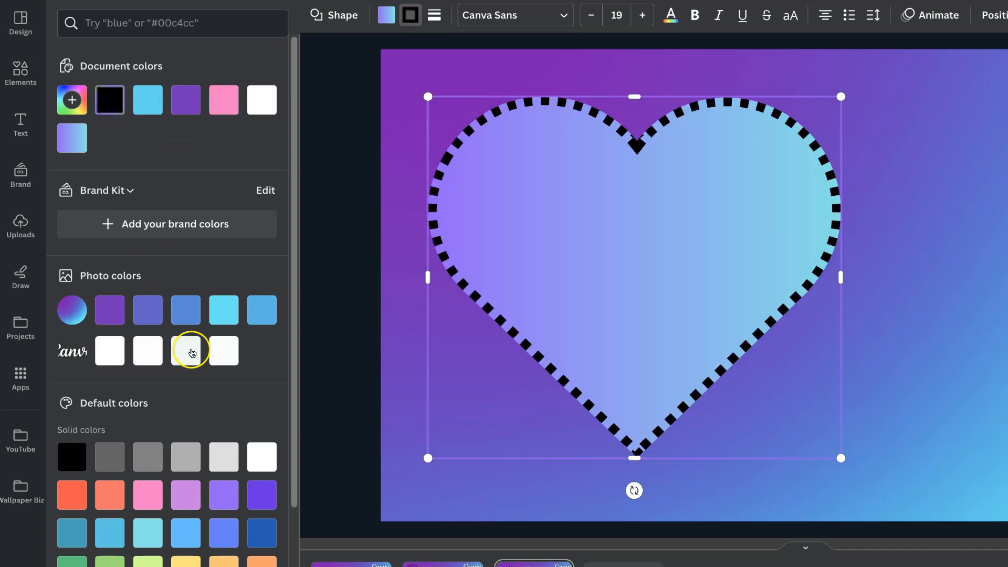
scroll(193, 351, "down", 3)
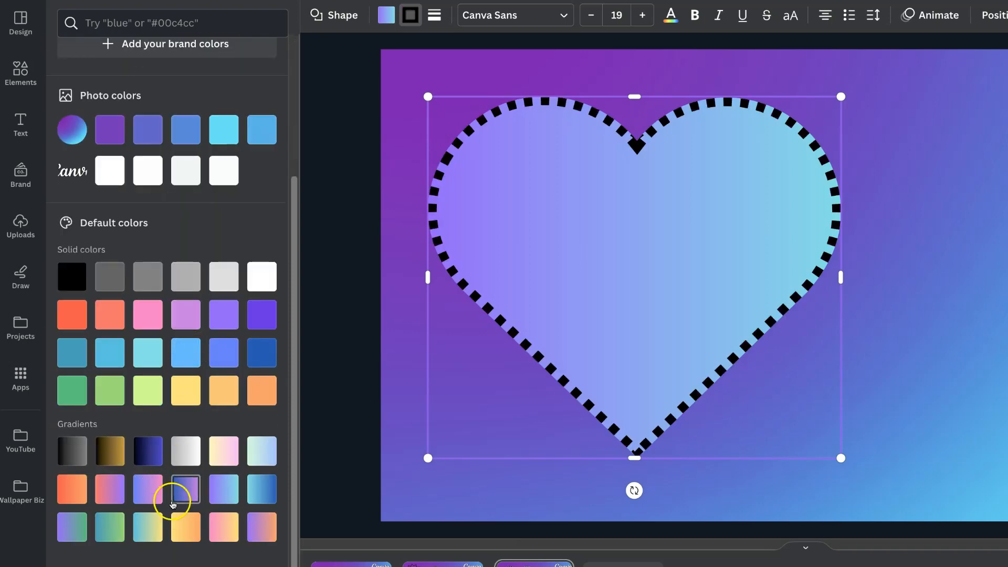
left_click(185, 524)
left_click(228, 523)
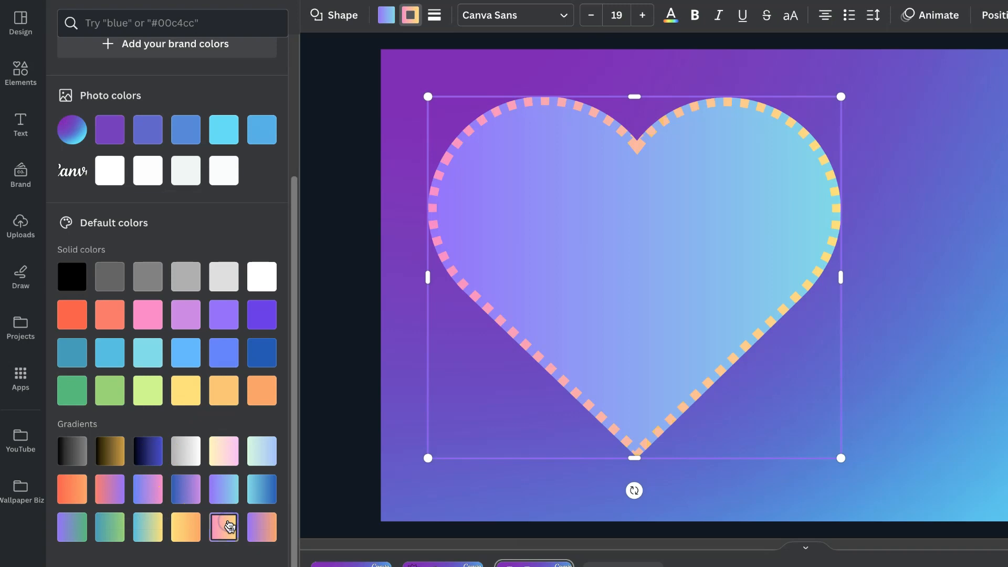
left_click(410, 15)
left_click(410, 16)
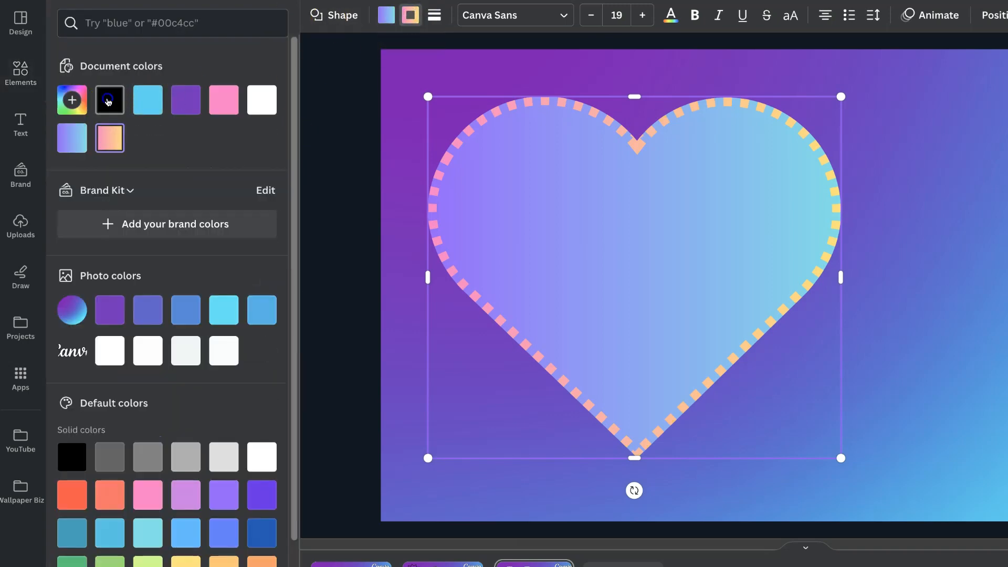
left_click(119, 112)
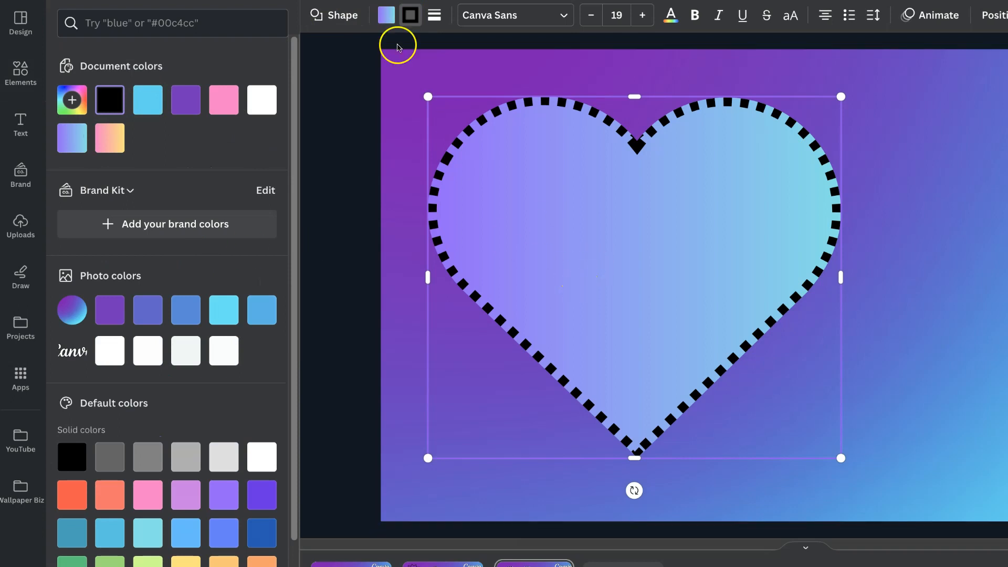
Fill the heart with the light blue document color #16d3f1 and shrink it into the page's upper-left area
left_click(389, 22)
left_click(185, 100)
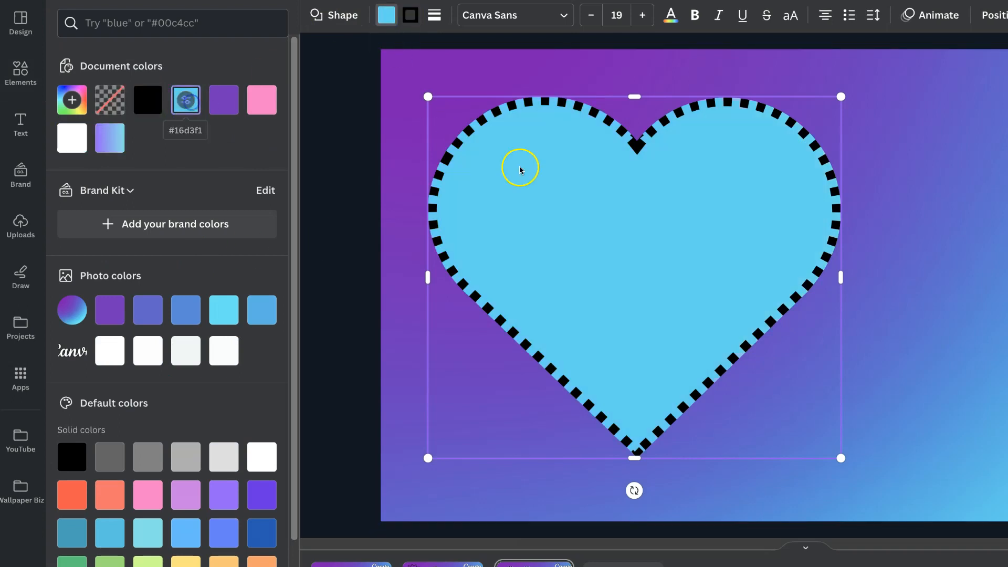
left_click(918, 220)
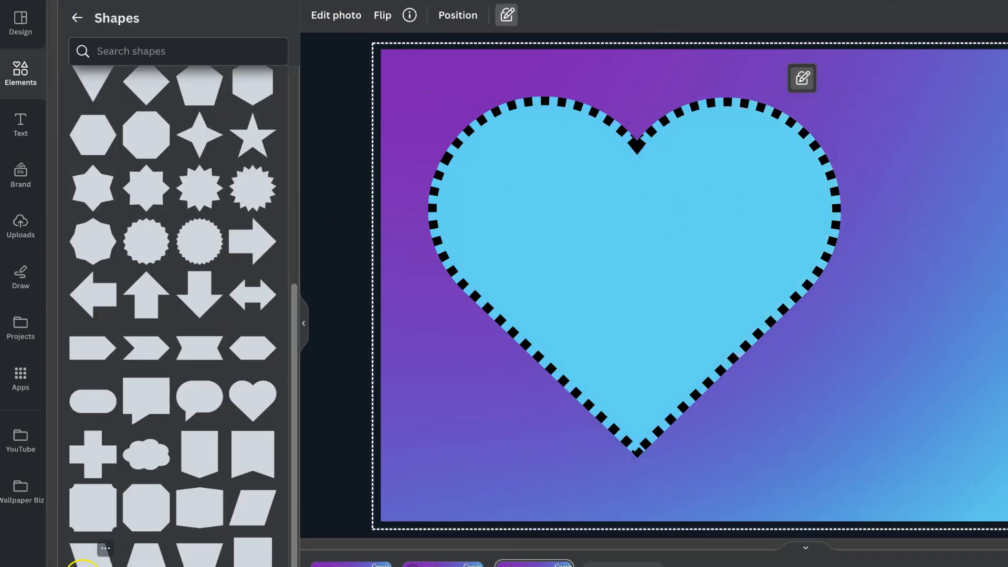
left_click(650, 290)
left_click_drag(837, 457, 608, 264)
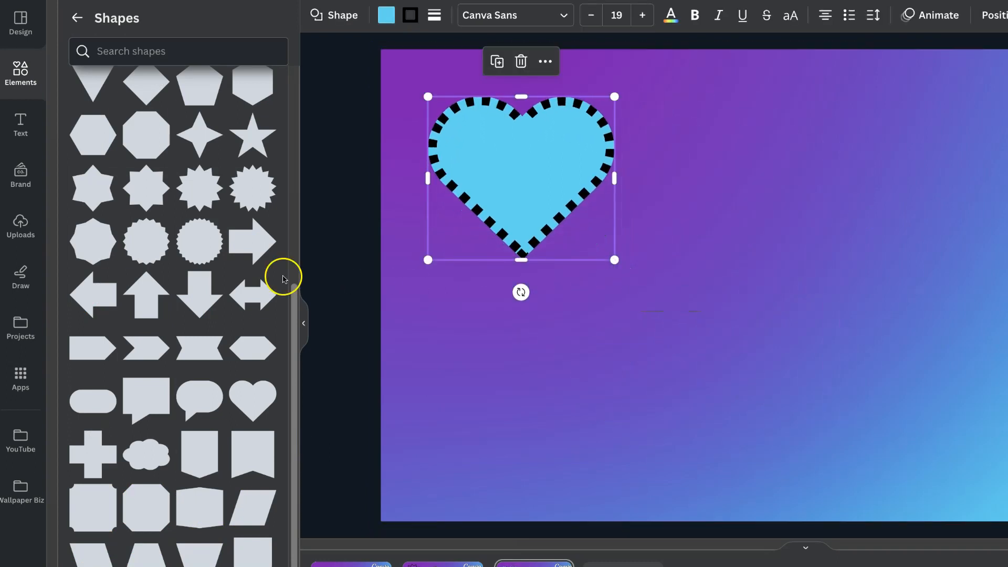
Add a many-pointed starburst shape and place it to the right of the heart near the top of the page
left_click(252, 188)
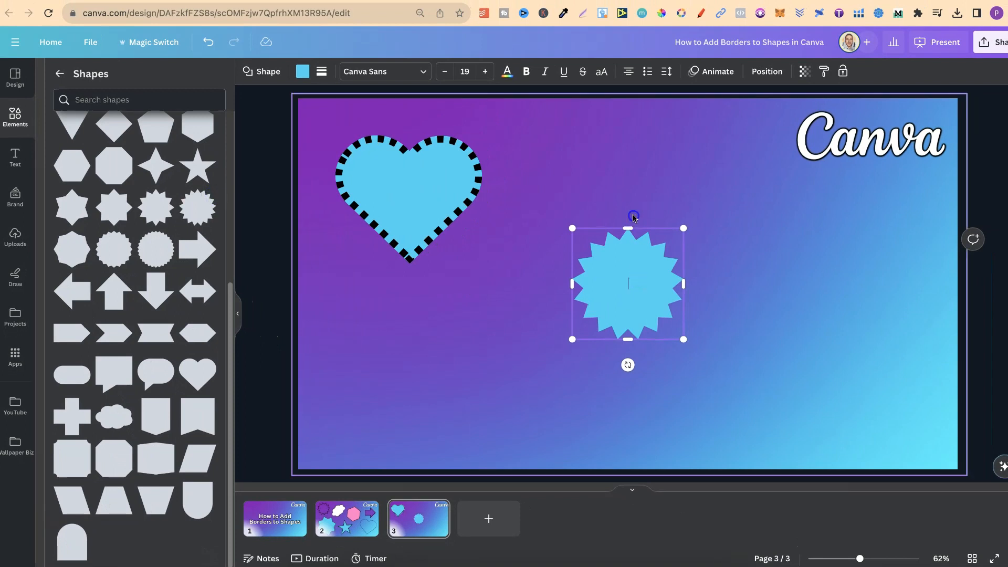
left_click(644, 194)
left_click_drag(639, 266, 610, 182)
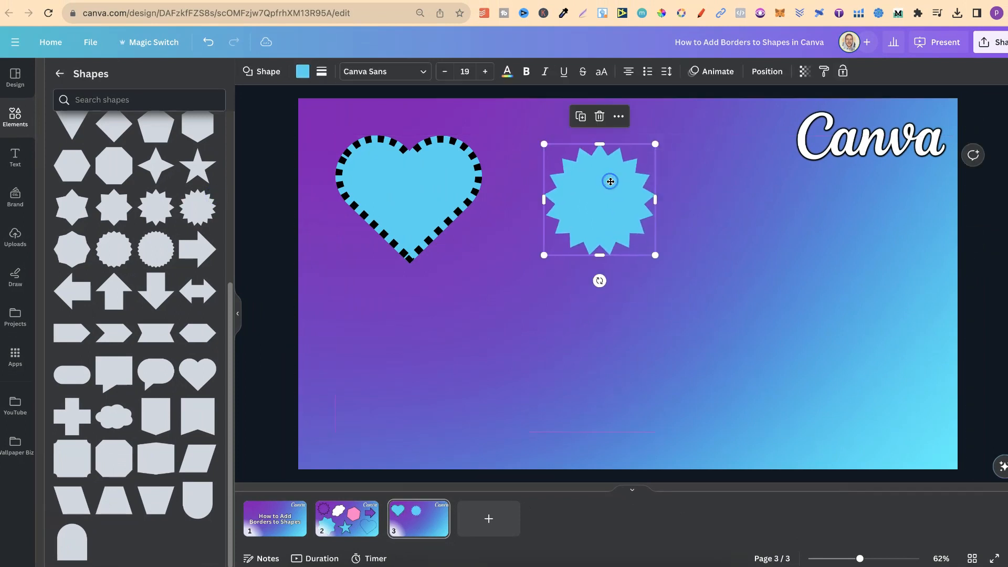
Add a cut-corner square below the heart and a 5-pointed star to the right of that square
left_click(116, 461)
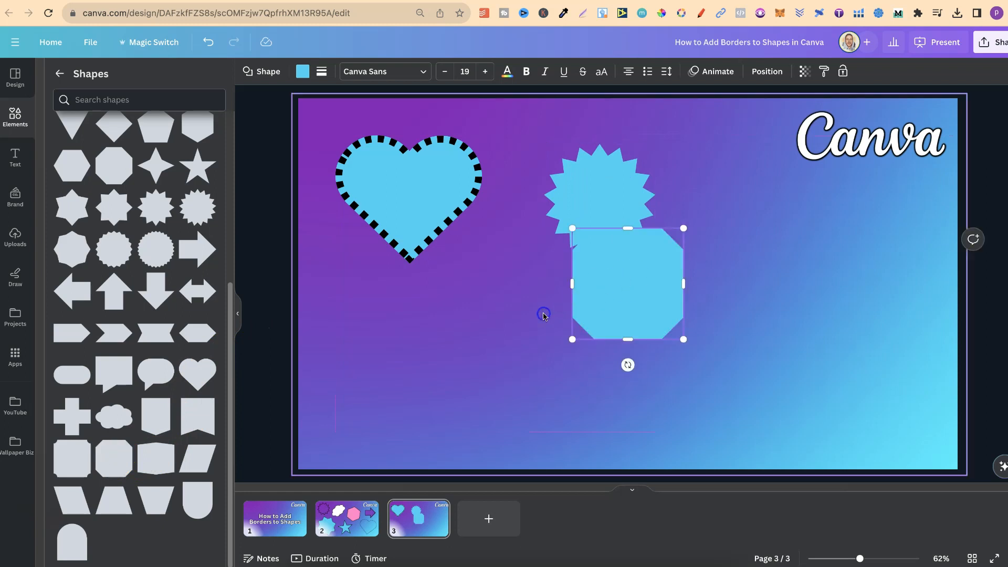
left_click_drag(648, 270, 428, 362)
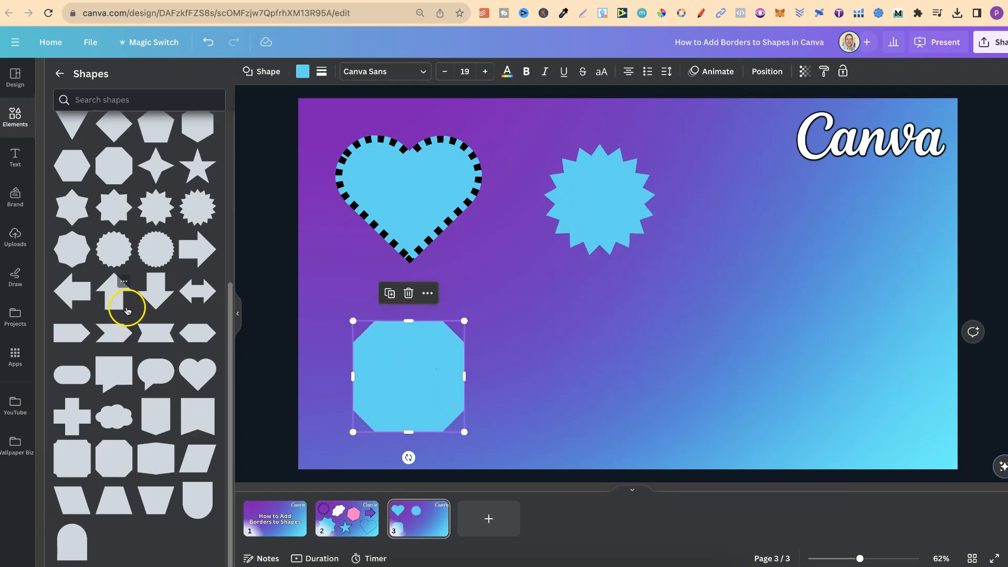
scroll(126, 310, "up", 5)
left_click(207, 290)
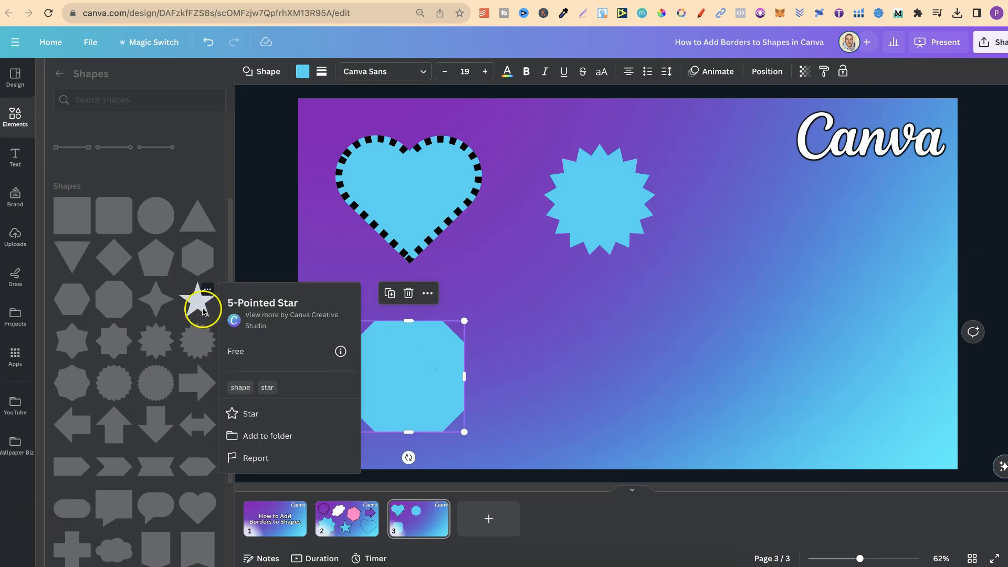
left_click(200, 303)
left_click(199, 302)
left_click(736, 275)
left_click(624, 286)
left_click_drag(624, 287, 563, 368)
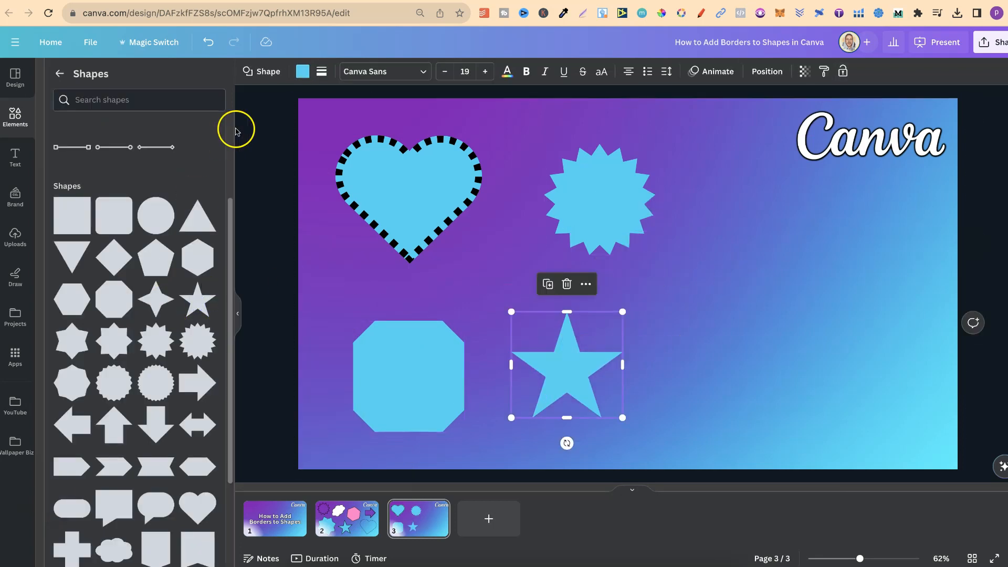
Give the star a solid border with a weight of 10 in pink #ff66c4
left_click(321, 72)
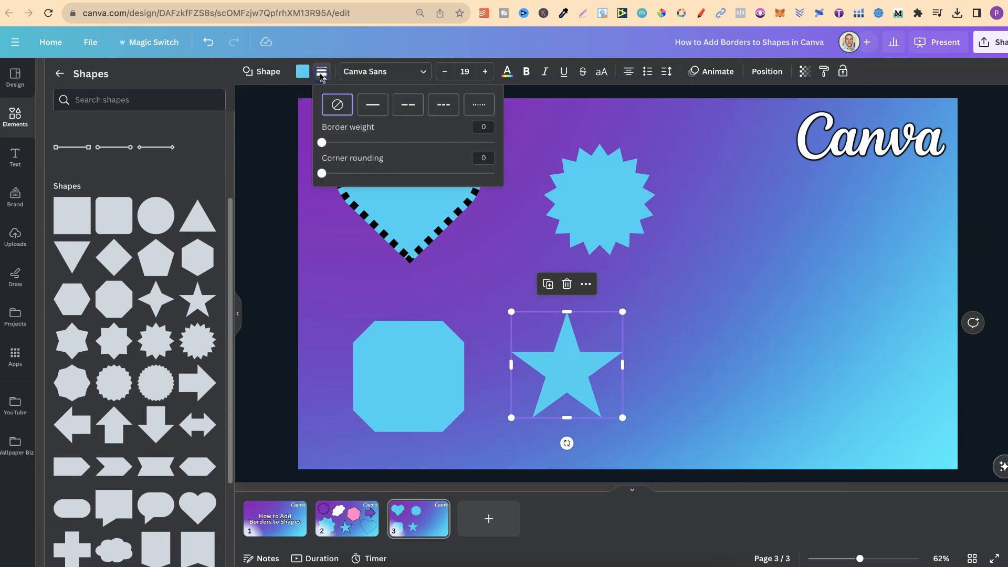
left_click(370, 105)
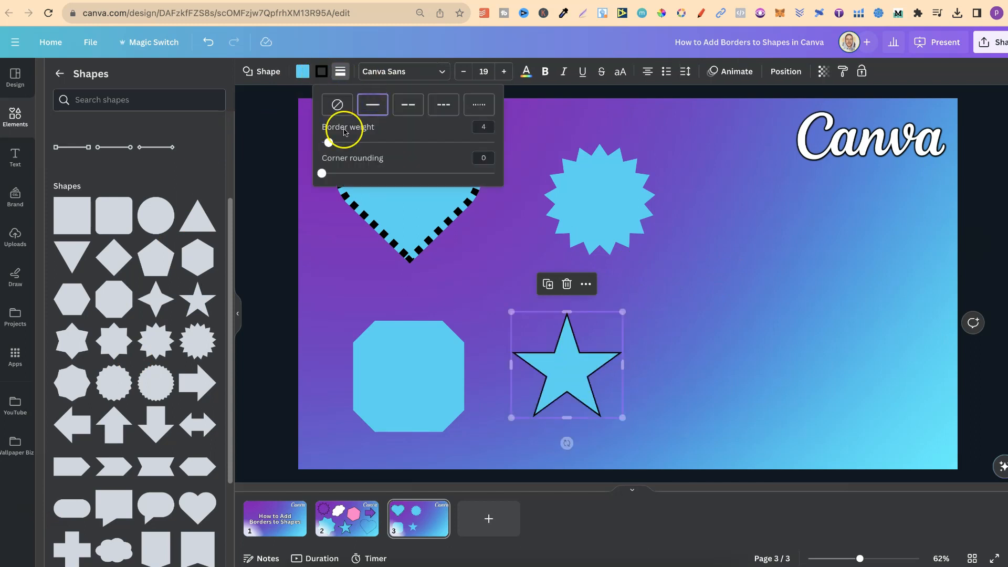
left_click_drag(329, 142, 338, 142)
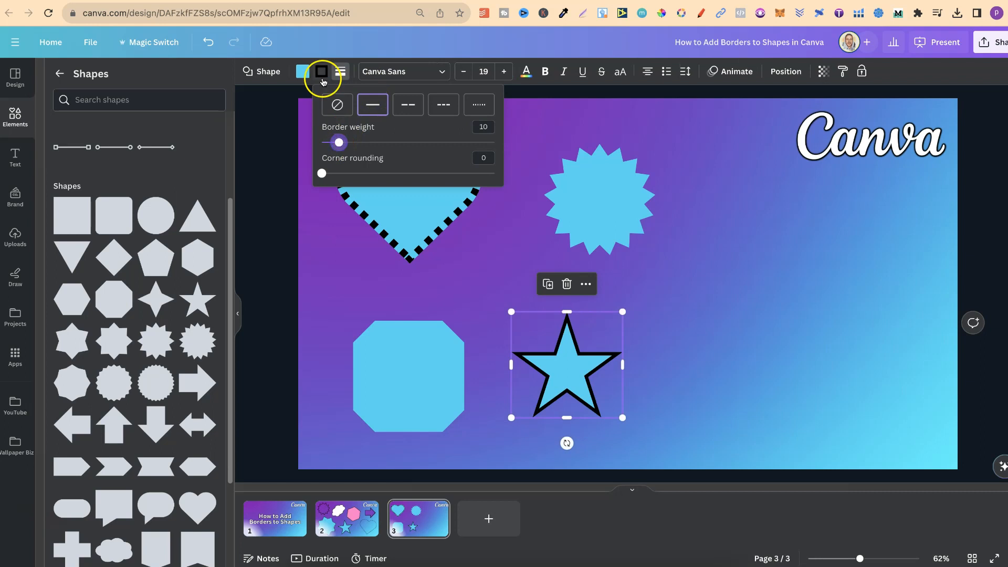
left_click(322, 73)
left_click(177, 140)
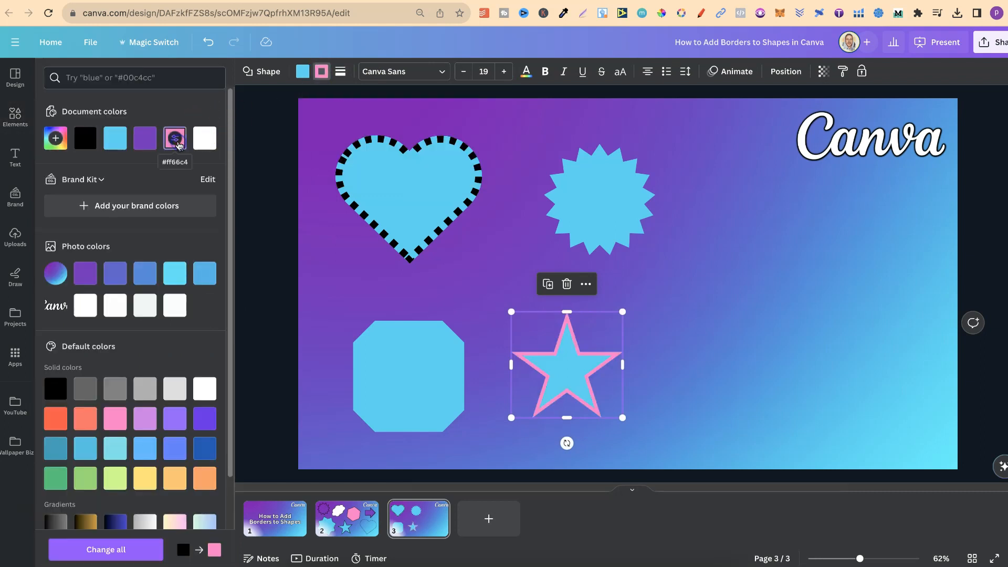
Remove the star's fill so only the outline remains and shift it slightly to the right
left_click(302, 73)
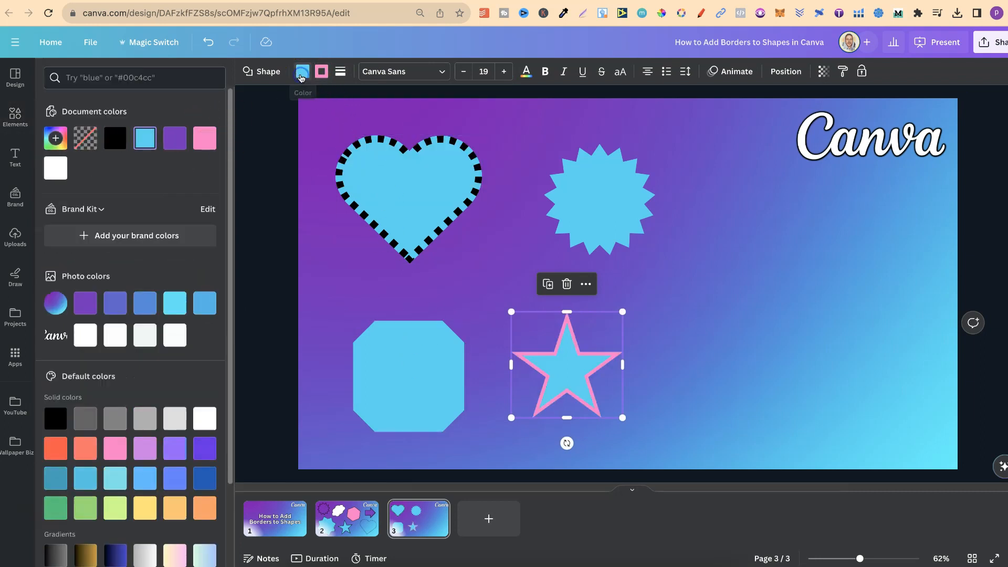
left_click(86, 139)
left_click_drag(571, 365, 585, 364)
Fill the cut-corner square with white and give it a long-dashed border
left_click(410, 378)
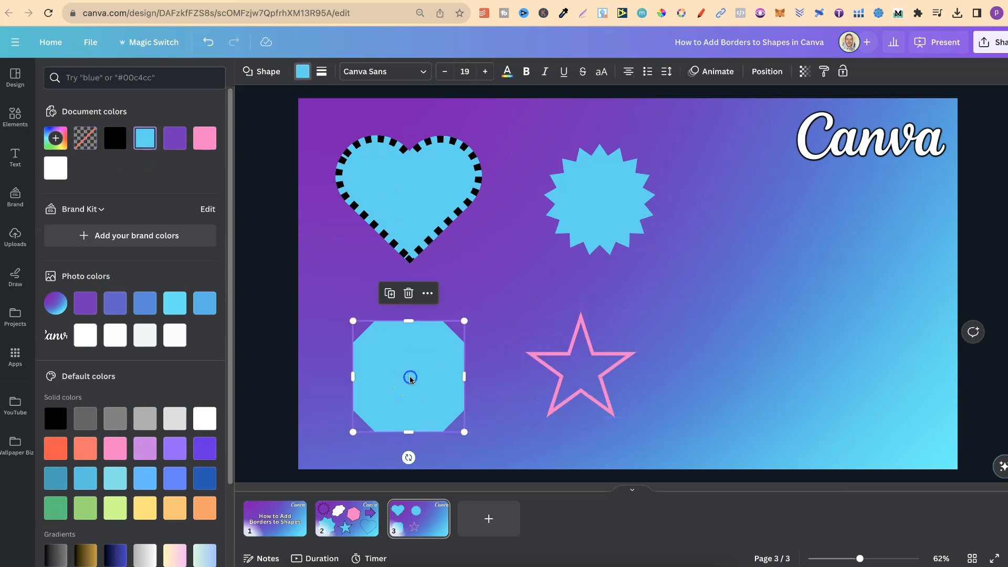
left_click(303, 72)
left_click(303, 74)
left_click(59, 170)
left_click(321, 71)
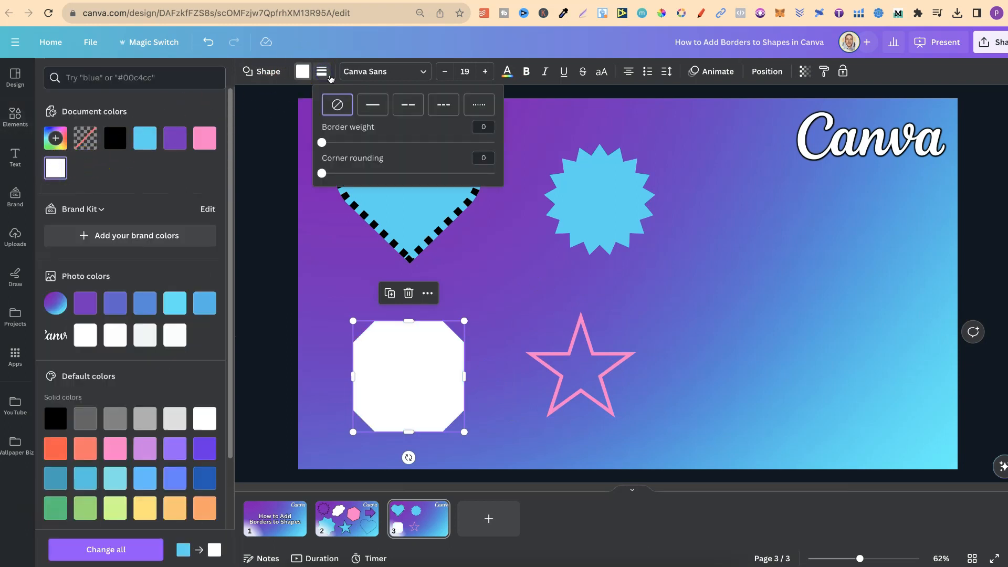
left_click(373, 107)
left_click(409, 107)
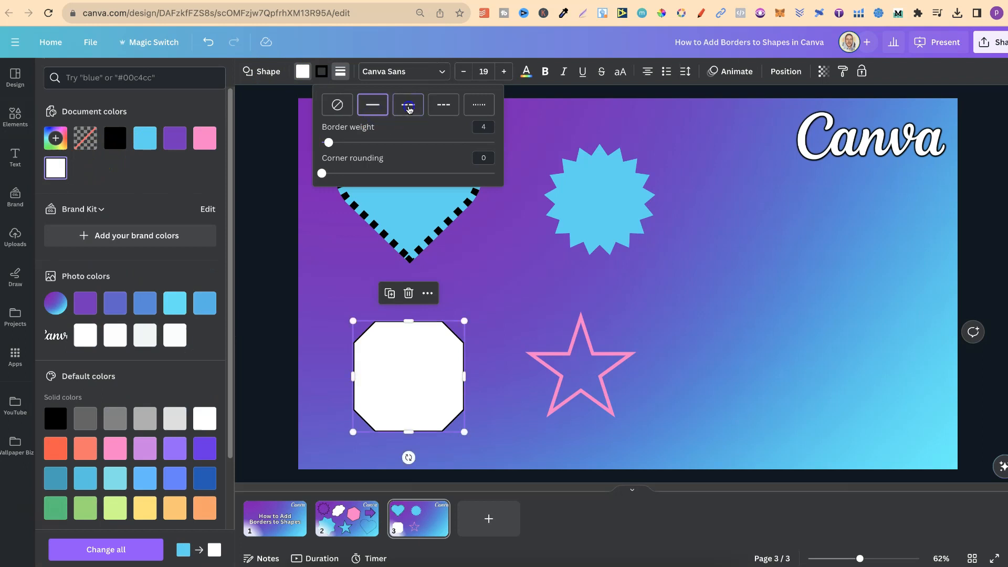
Color the cut-corner square's border with the purple document color and set its weight to 15
left_click(321, 72)
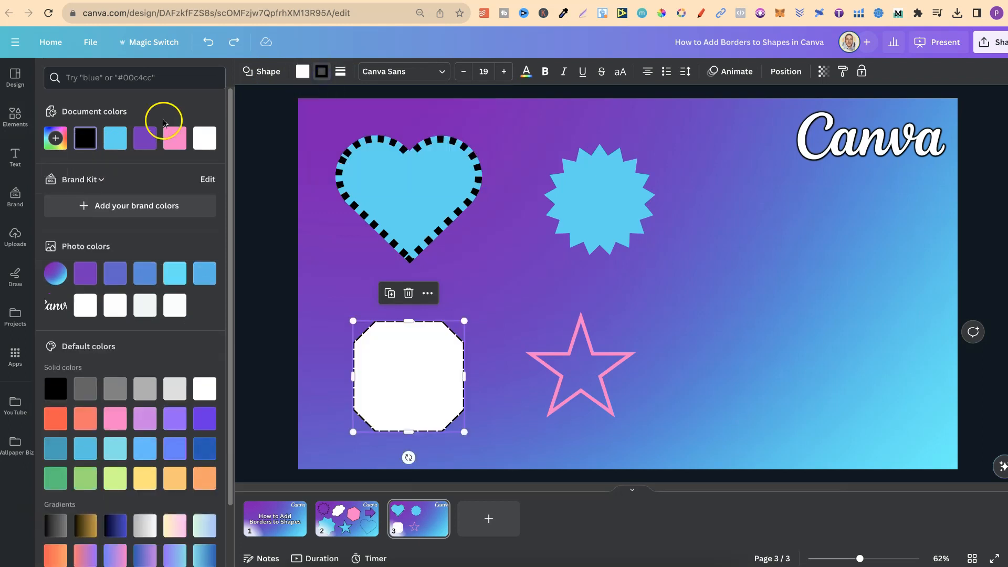
left_click(154, 140)
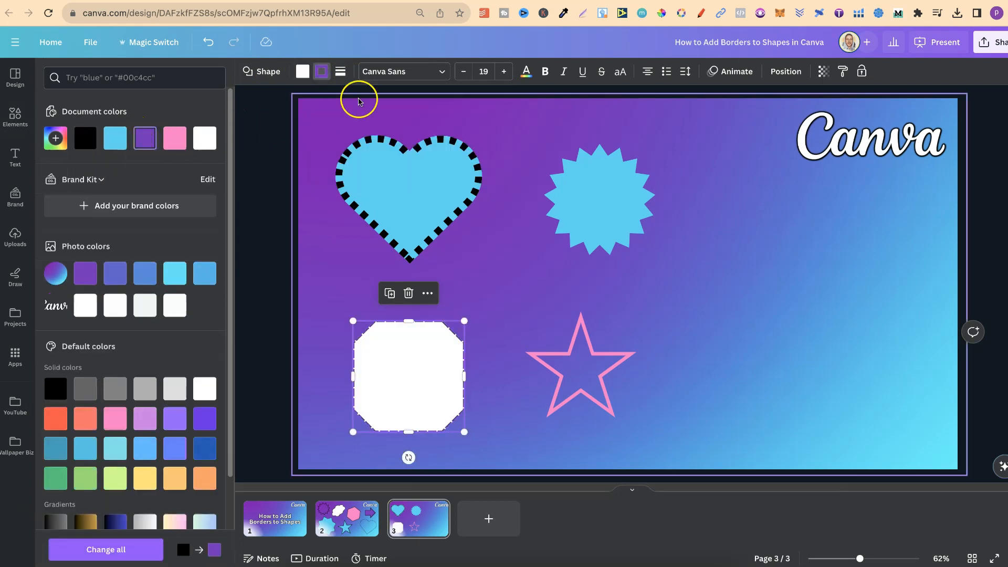
left_click(341, 71)
mouse_move(349, 143)
left_mouse_down()
mouse_move(376, 142)
mouse_move(367, 143)
left_mouse_up()
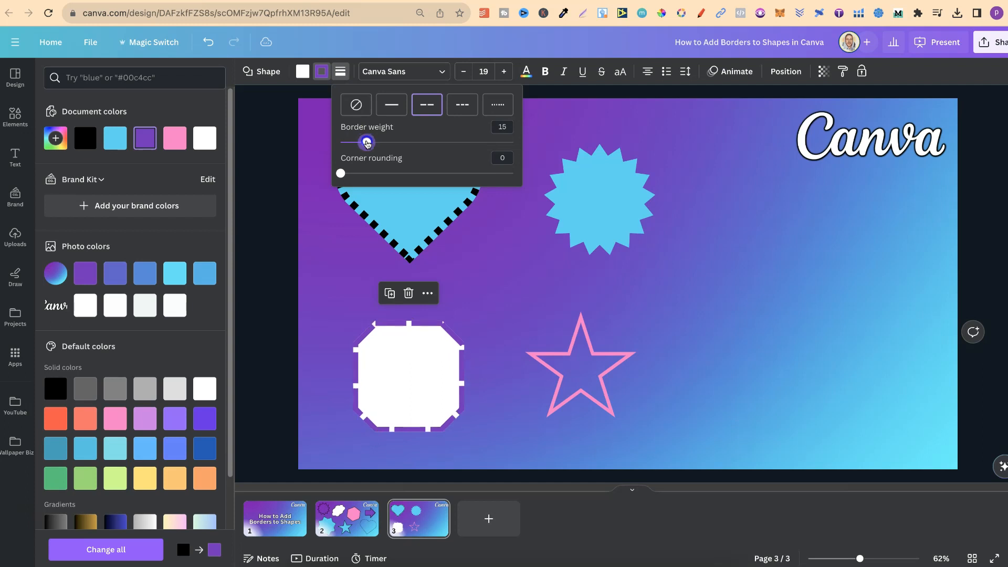
Move the cut-corner square to the page's lower-right area and enlarge it
left_click_drag(414, 349, 839, 335)
left_click_drag(776, 292, 670, 241)
left_click_drag(815, 285, 849, 326)
Give the starburst a solid light blue border and fill the shape with white
left_click(596, 164)
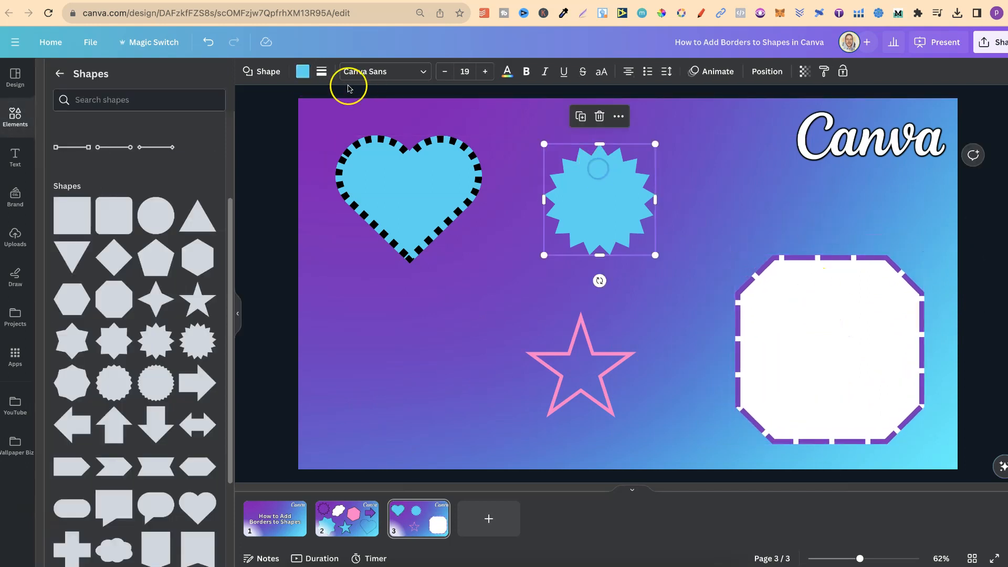
left_click(323, 73)
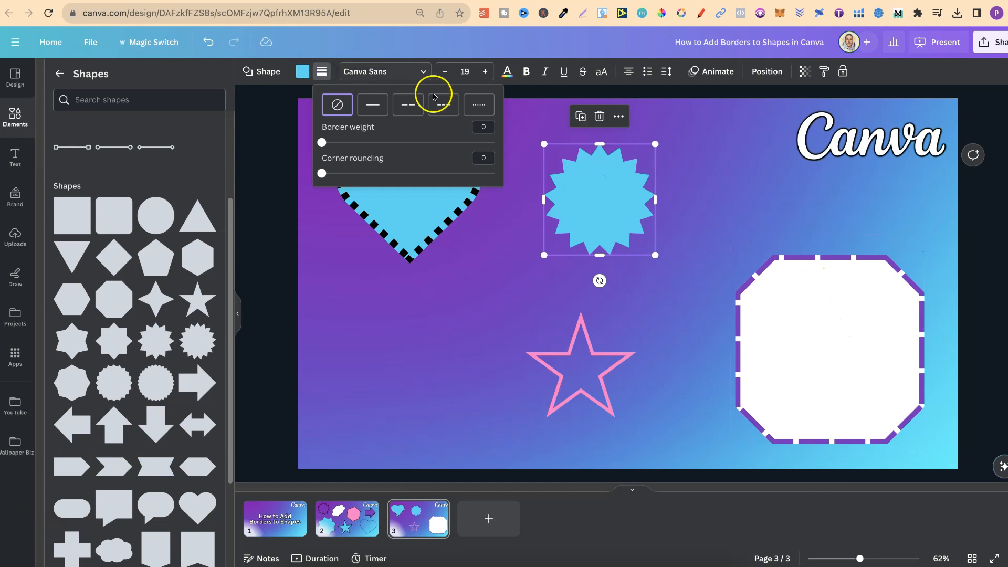
left_click(371, 105)
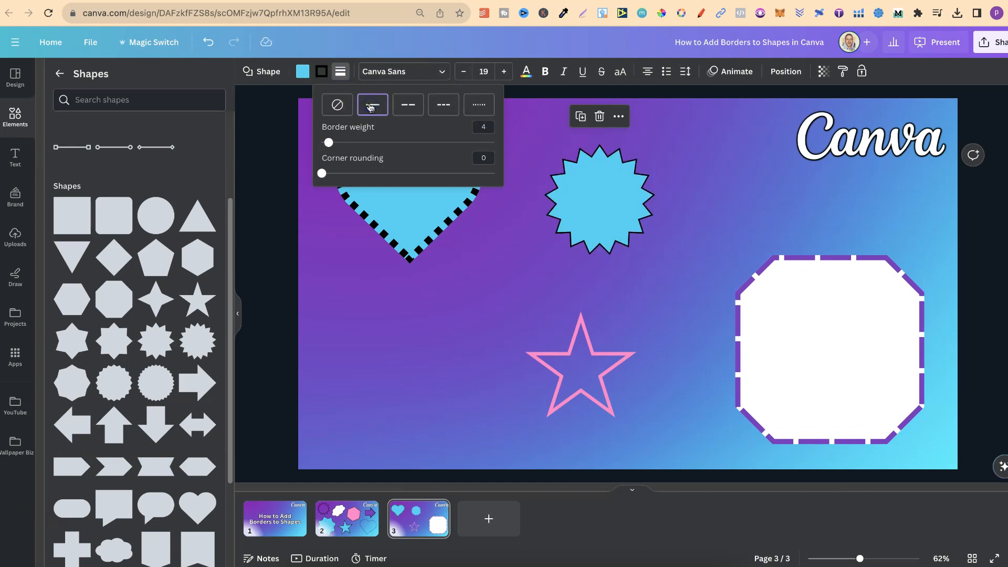
left_click(322, 73)
left_click(304, 73)
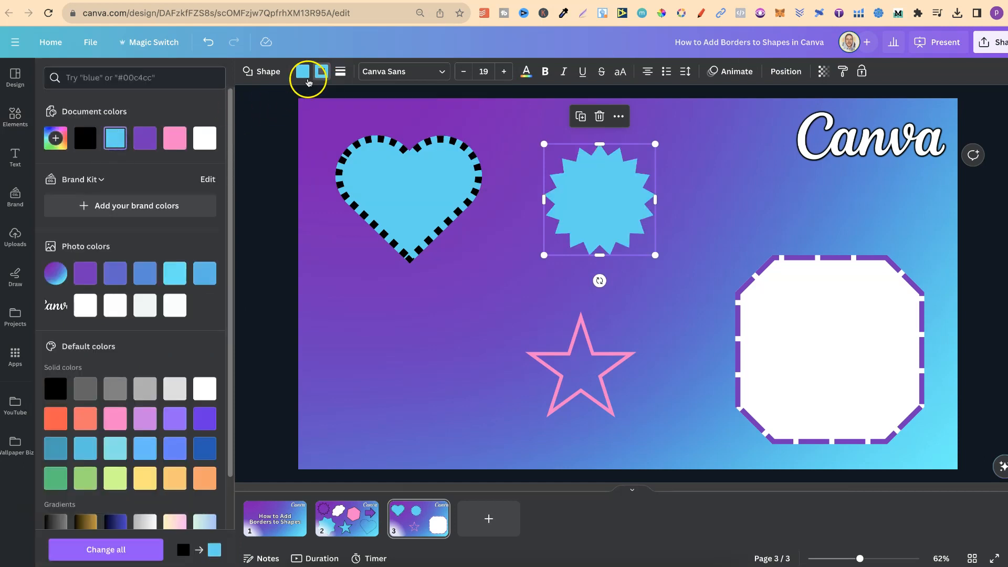
left_click(56, 169)
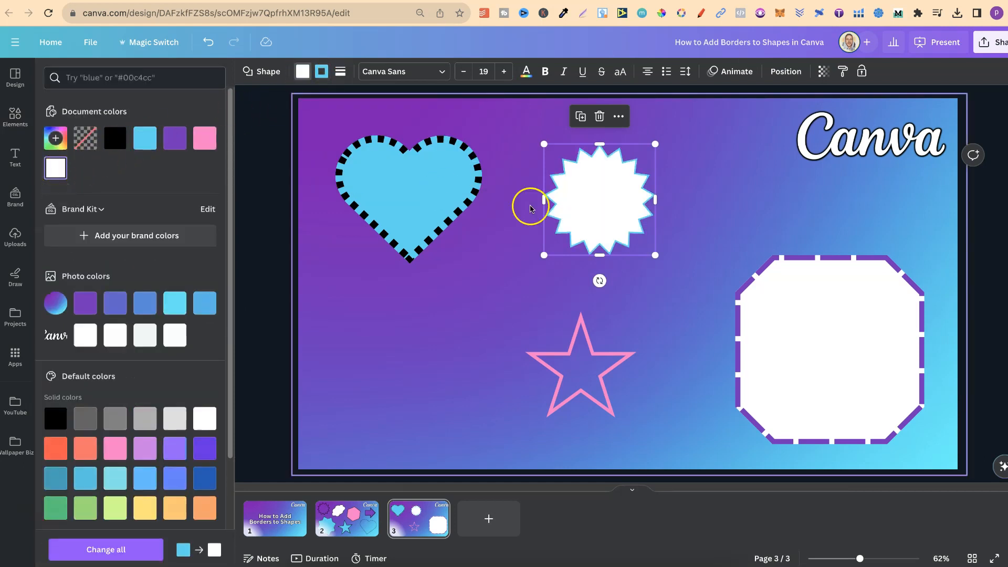
Move the starburst below the heart, enlarge it beside the star, and deselect it
left_click_drag(609, 185, 407, 352)
left_click_drag(459, 309, 527, 251)
left_click_drag(434, 322, 414, 353)
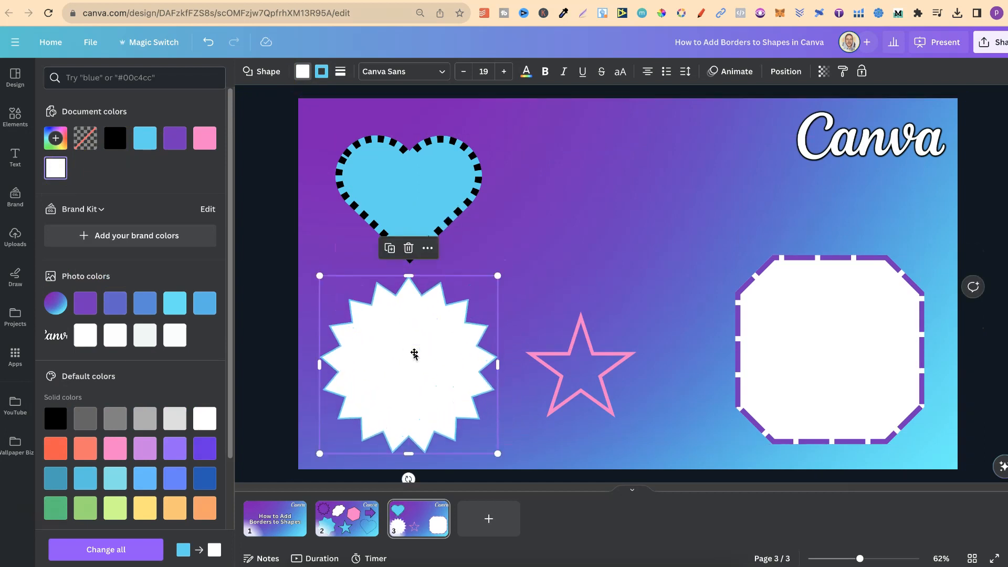
left_click(925, 275)
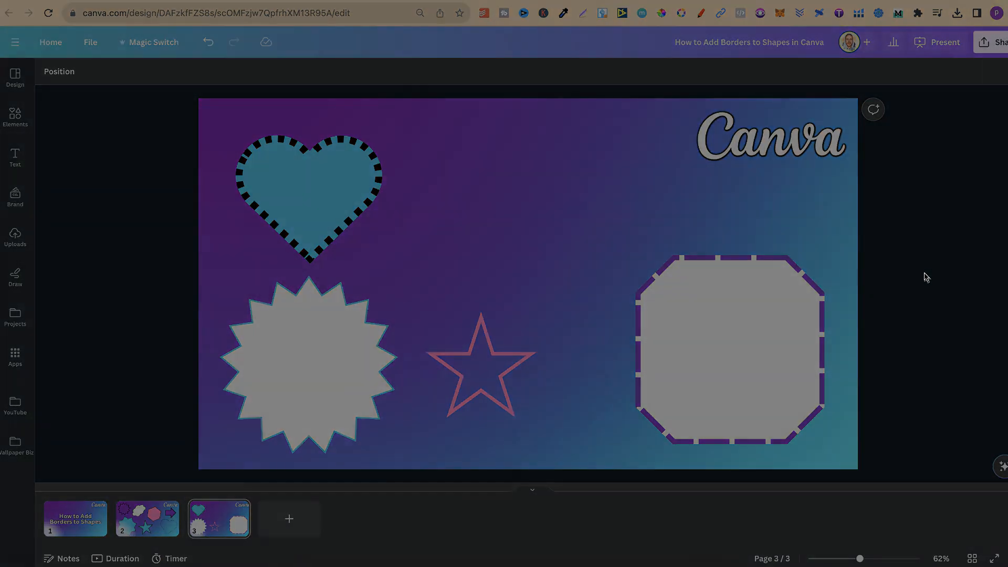
left_click(60, 518)
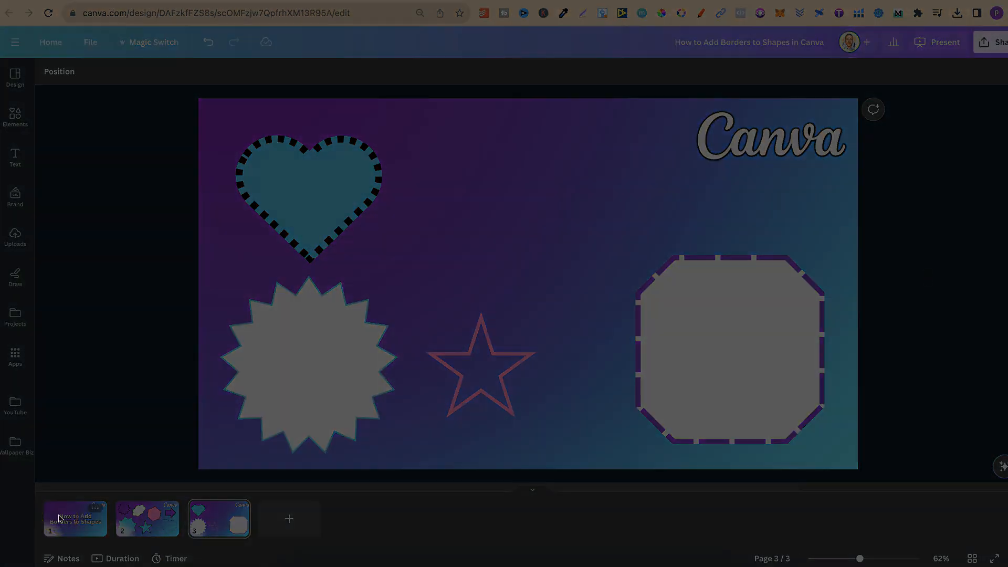